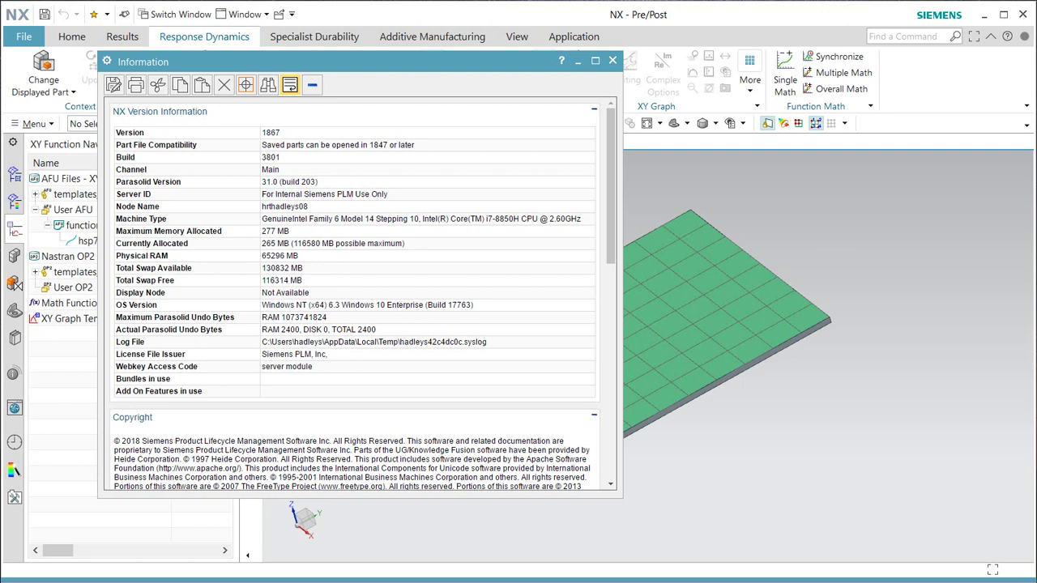
Step: Dismiss the NX Version Information window to reveal the templates_sim1.sim plate mesh
left_click(613, 61)
Step: Plot the hsp79g2 shock response function in a new graph window
left_click(98, 241)
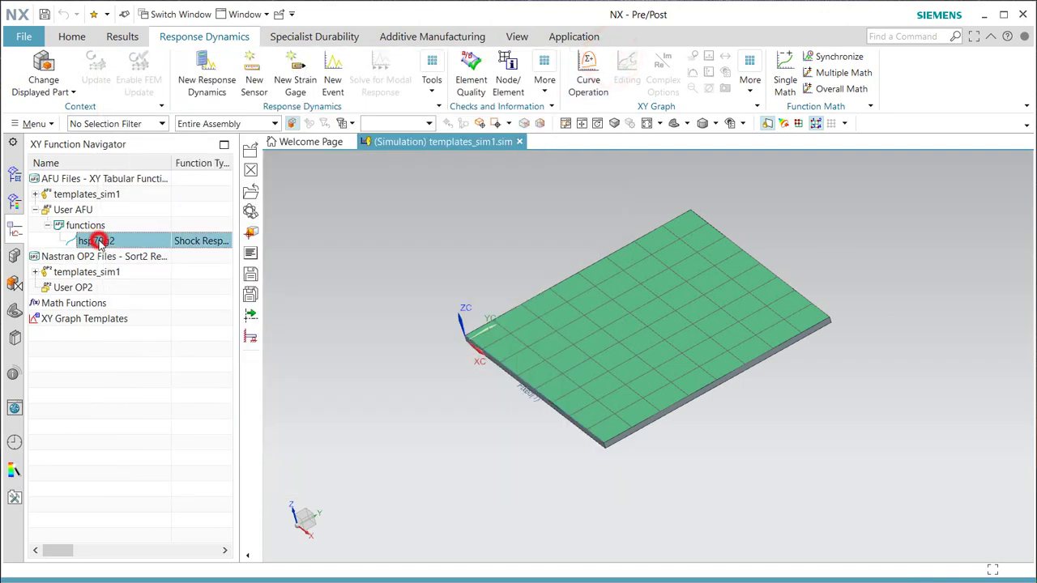
right_click(97, 240)
left_click(133, 249)
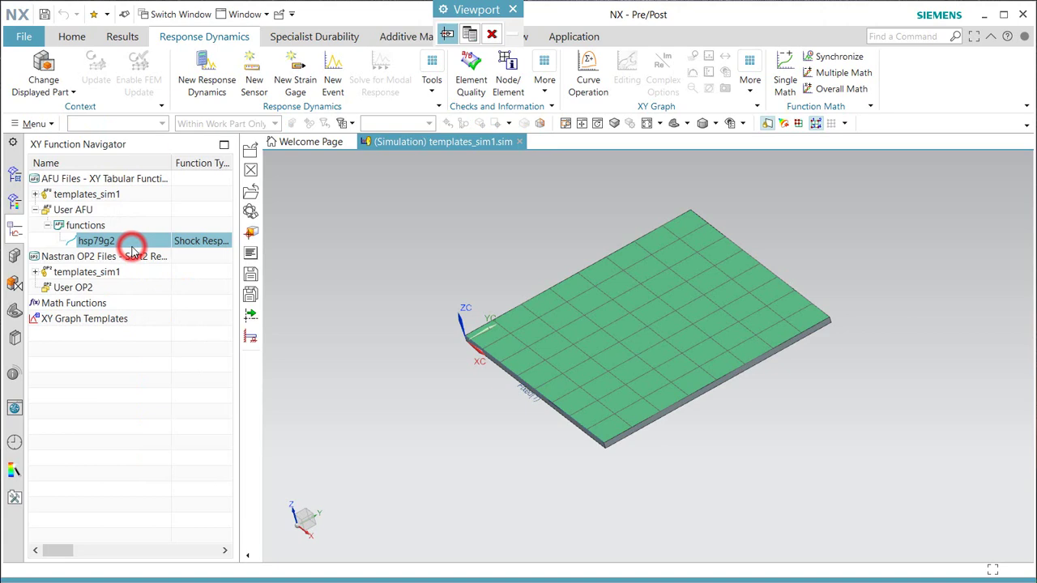
left_click(470, 35)
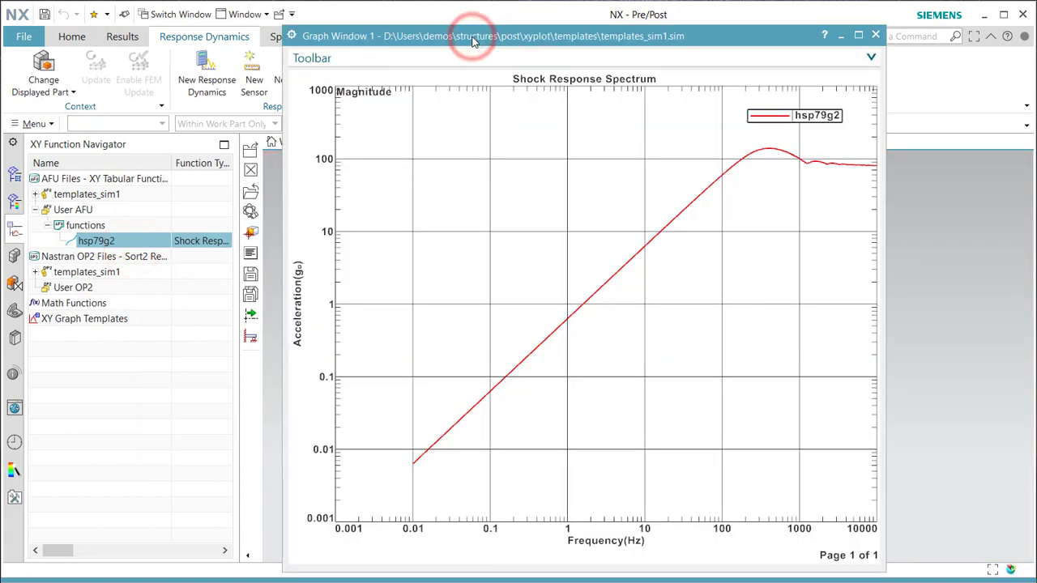
Step: Expand the graph toolbar, reposition the window, and turn on Peak Picking Mode
right_click(679, 285)
left_click(374, 62)
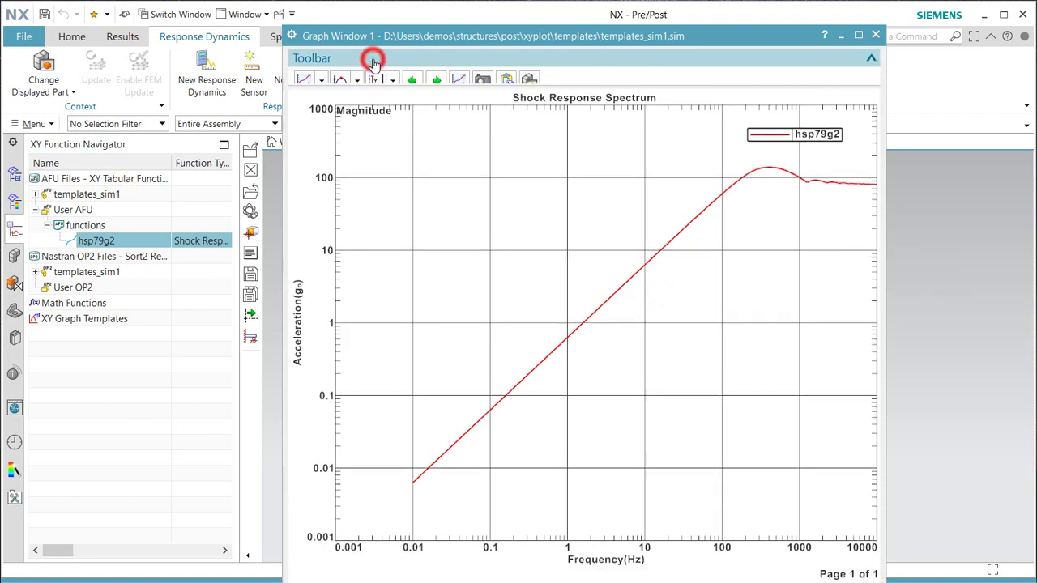
left_click(375, 81)
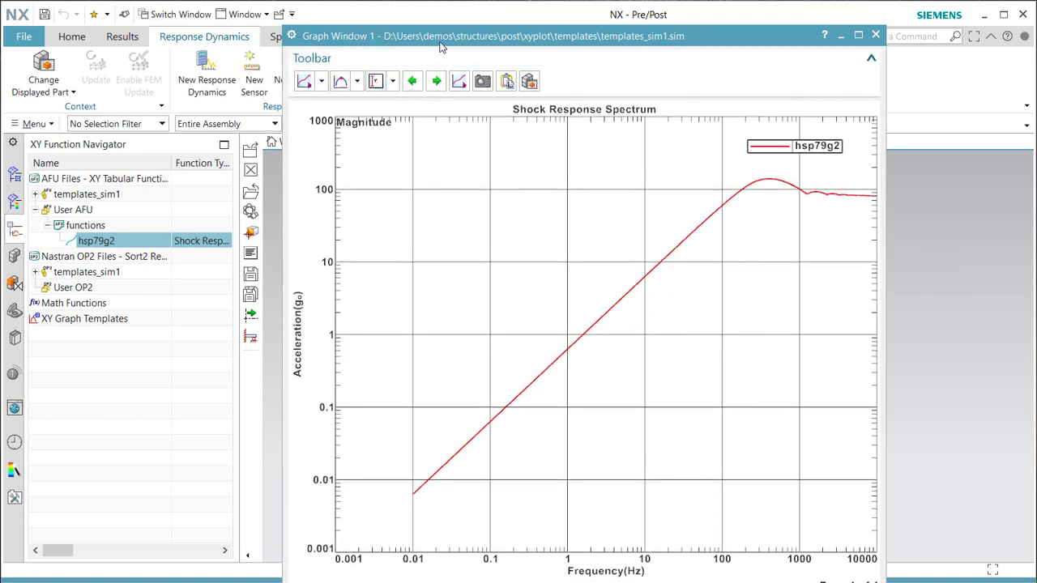
left_click_drag(444, 24, 426, 43)
left_click(451, 100)
left_click(323, 101)
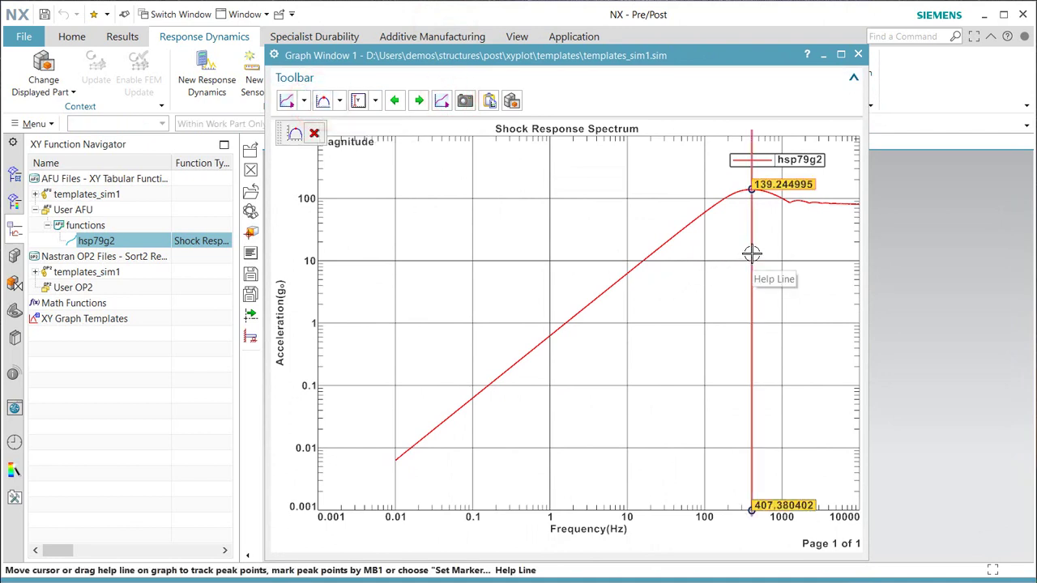
Step: Set markers at the 407.38 Hz and 2238.72 Hz peaks and move their labels aside
right_click(776, 187)
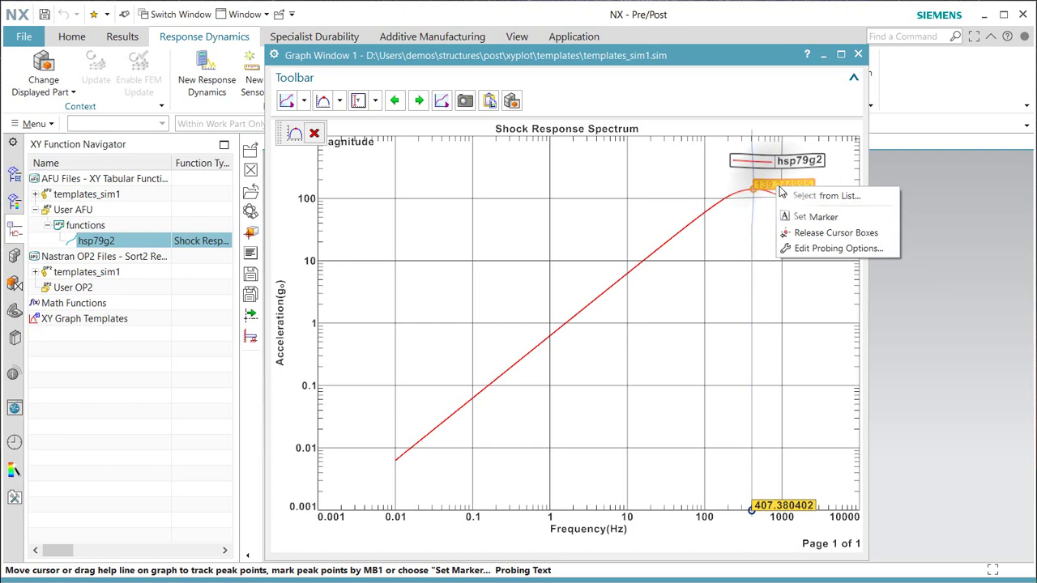
left_click(808, 217)
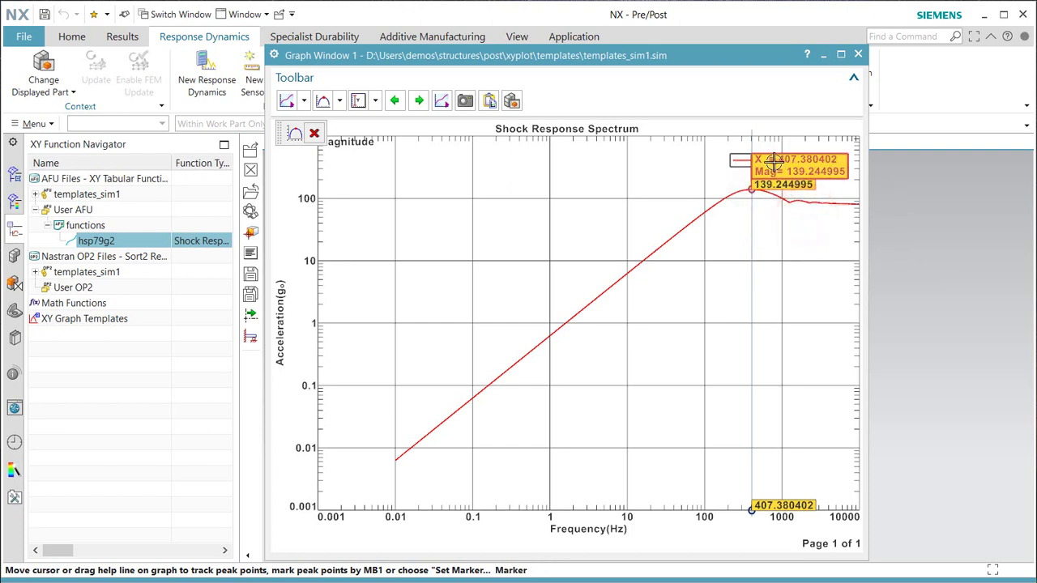
mouse_move(773, 161)
left_mouse_down()
mouse_move(602, 187)
mouse_move(602, 165)
left_mouse_up()
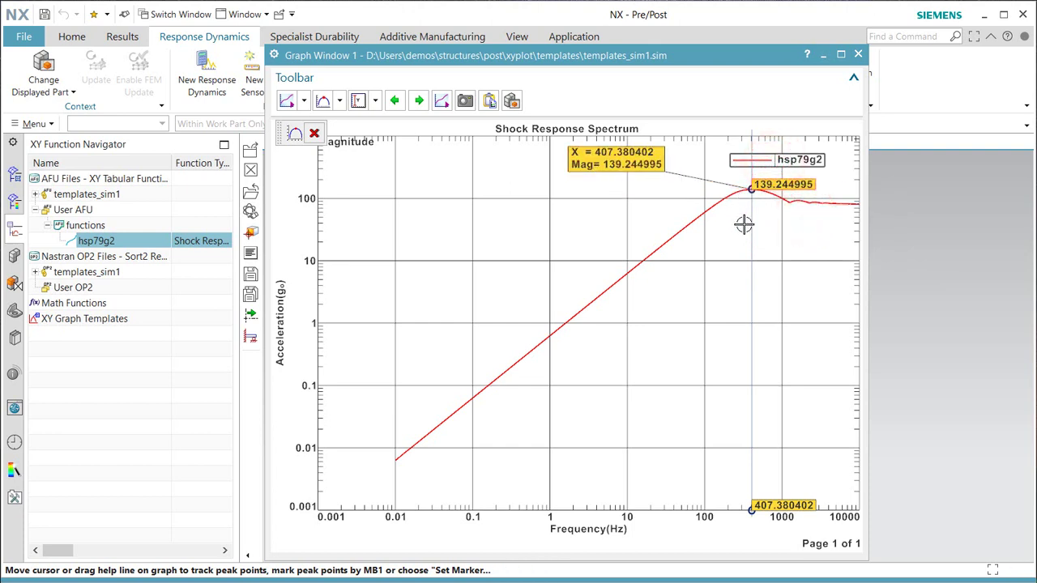
left_click_drag(755, 238, 812, 202)
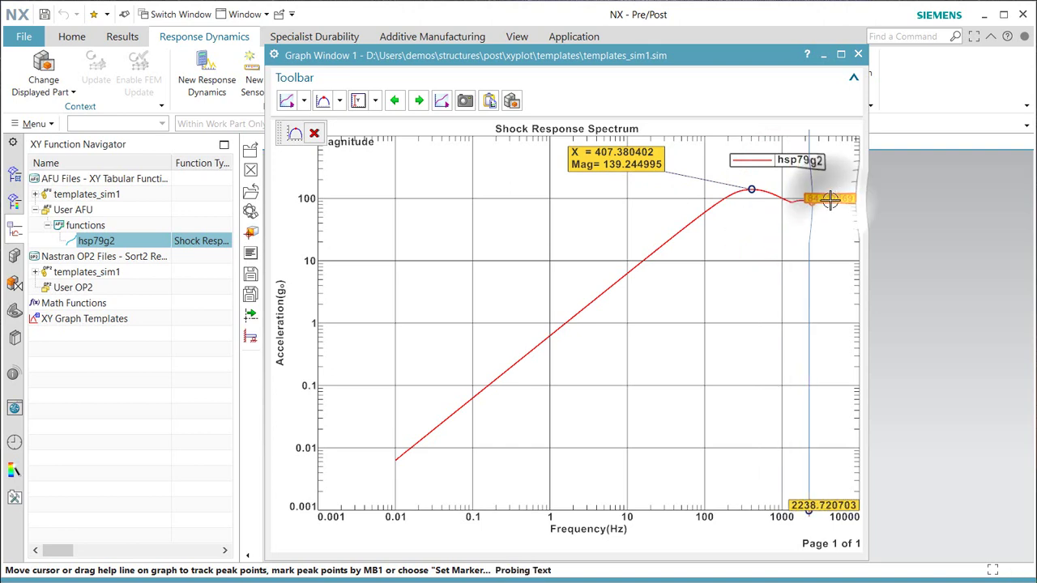
right_click(829, 201)
left_click(855, 232)
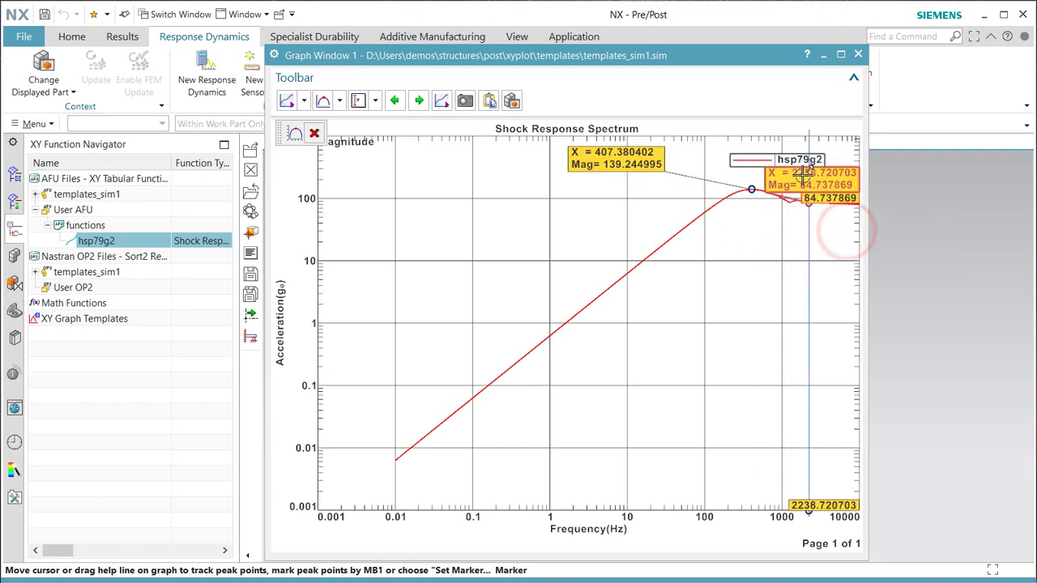
mouse_move(803, 173)
left_mouse_down()
mouse_move(777, 235)
mouse_move(705, 270)
left_mouse_up()
Step: Turn off peak tracking, switch to Edit mode, and set the acceleration axis type to Linear
left_click(314, 133)
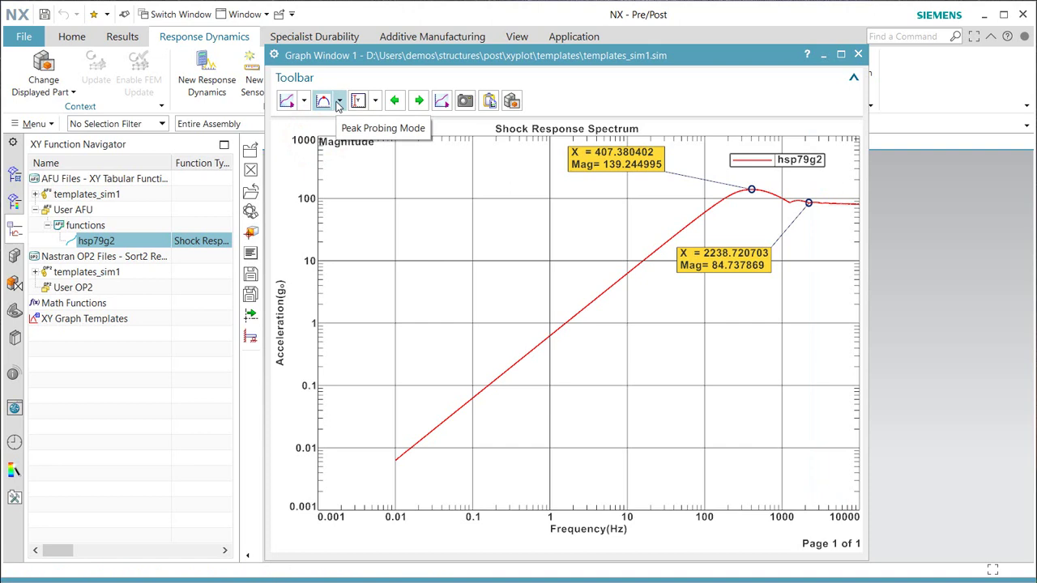
left_click(321, 104)
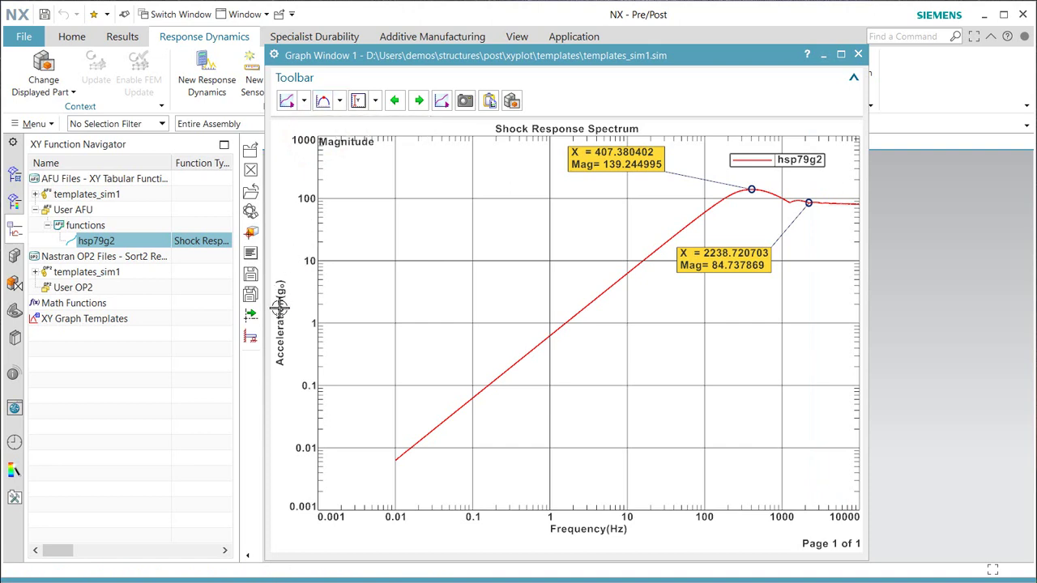
left_click(303, 103)
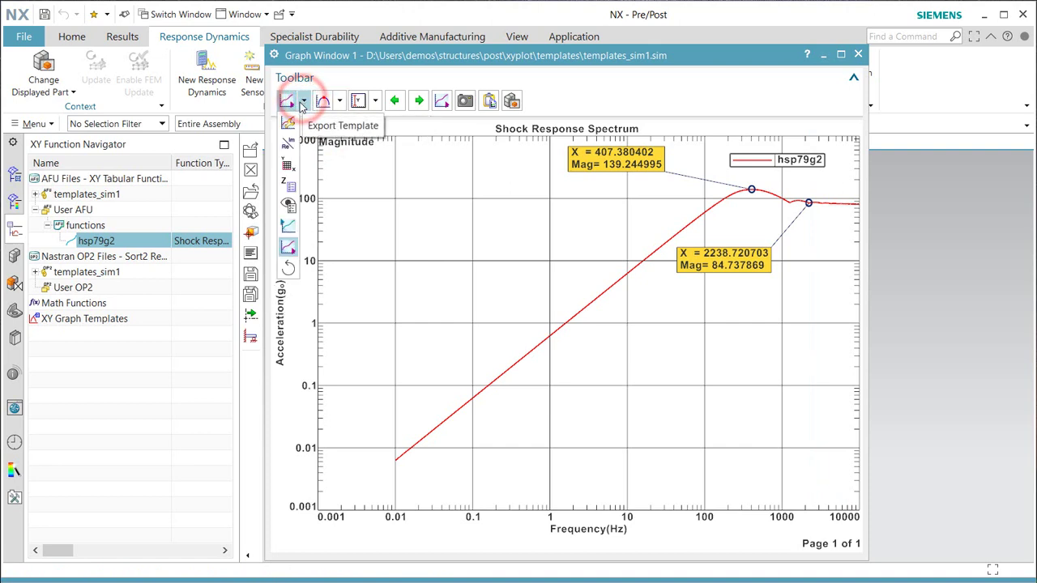
left_click(289, 122)
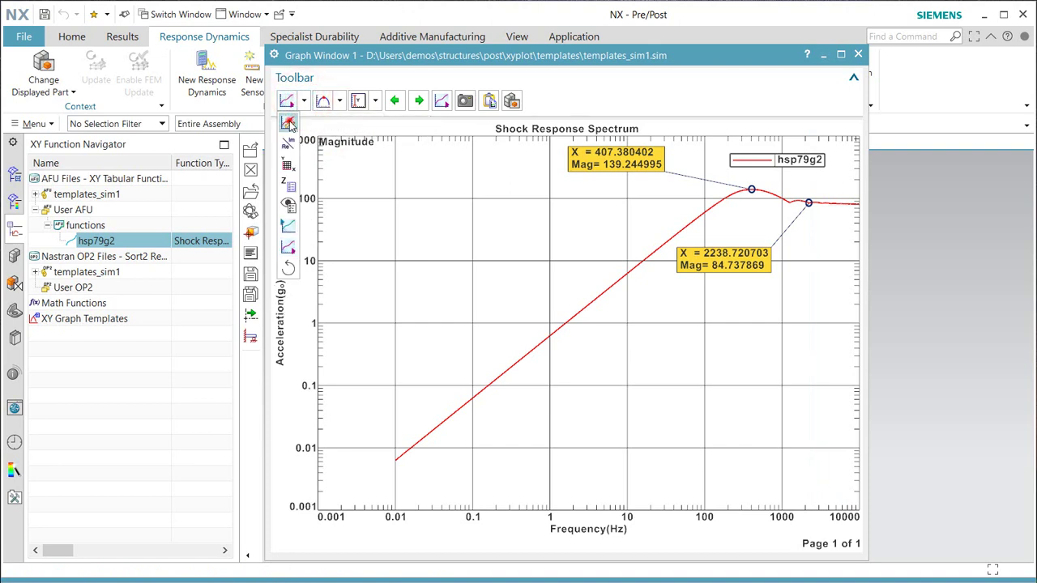
right_click(282, 320)
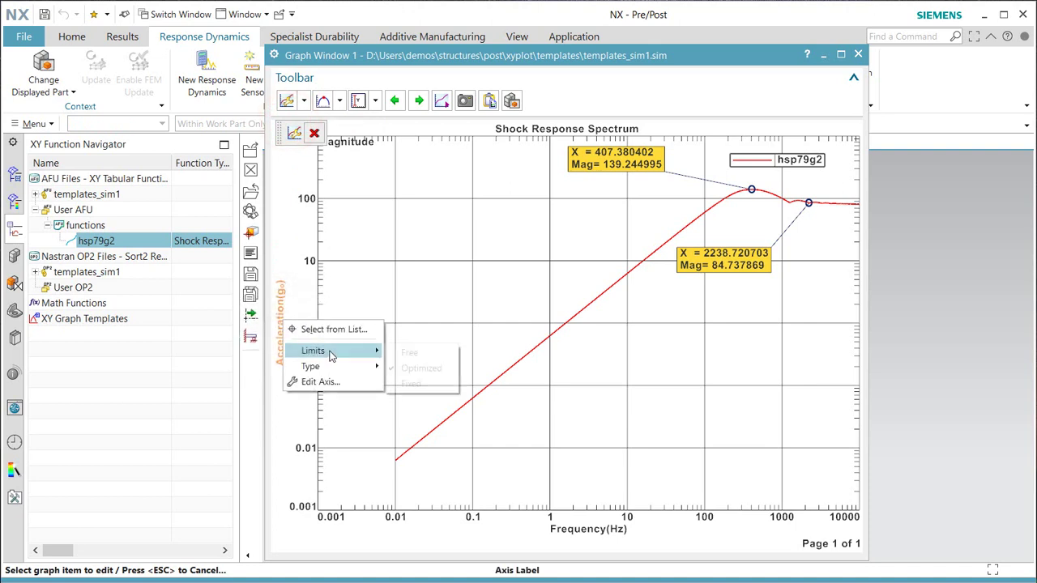
mouse_move(339, 367)
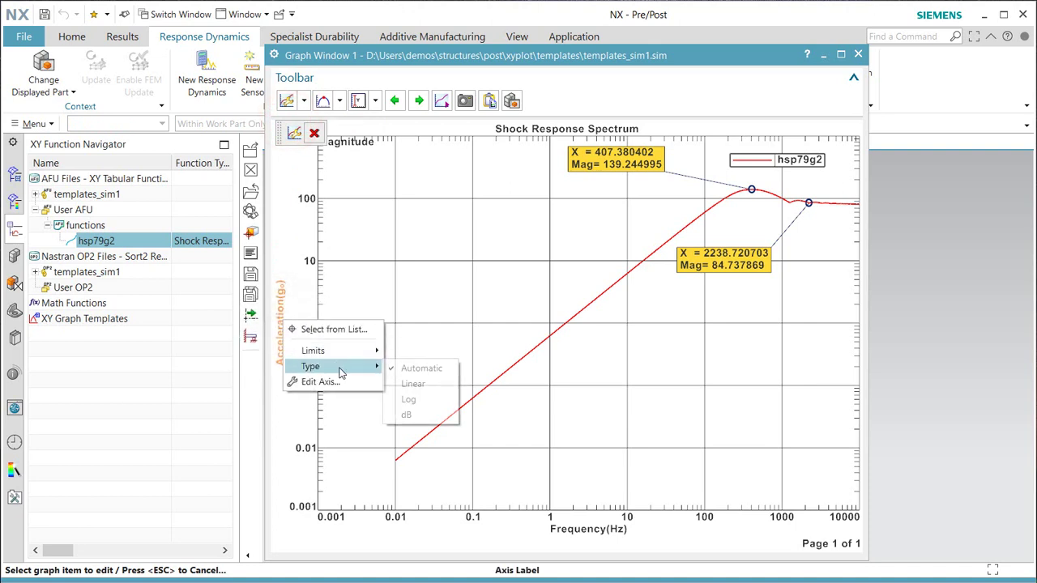
left_click(413, 386)
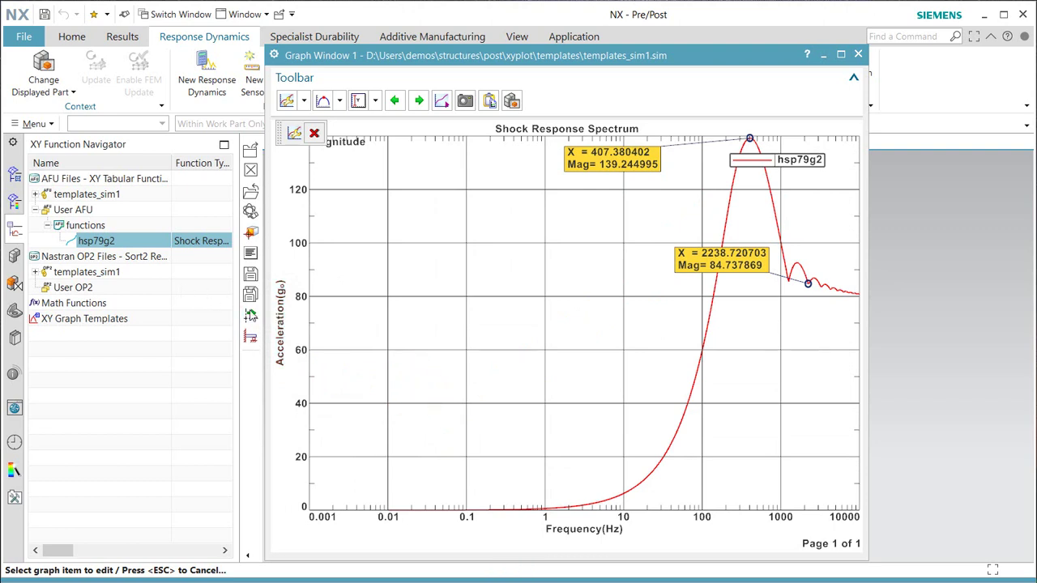
Step: Set the y-axis display units to Custom Units with acceleration in in/s²
right_click(280, 313)
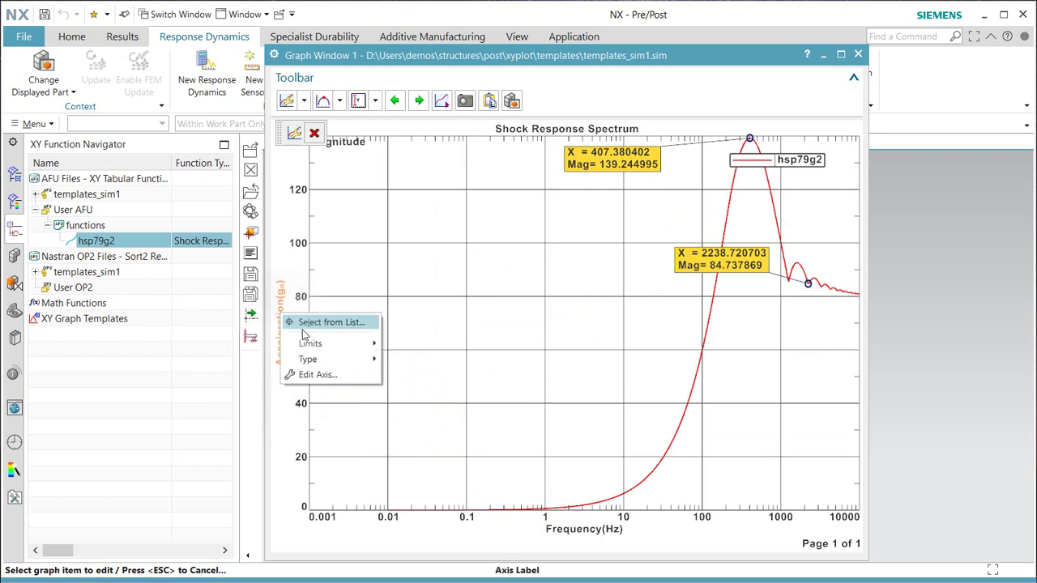
left_click(321, 375)
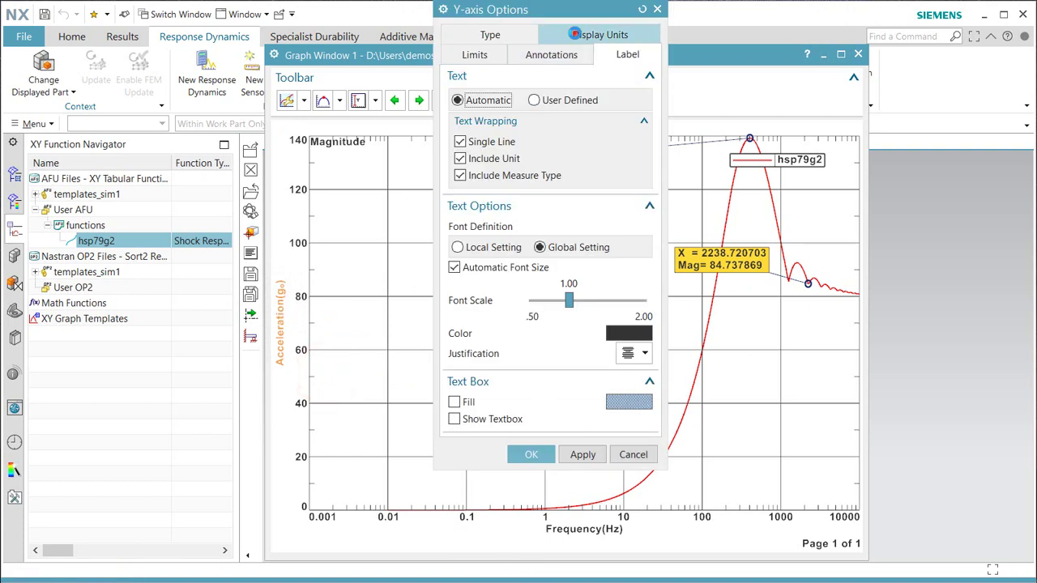
left_click(572, 34)
left_click(598, 99)
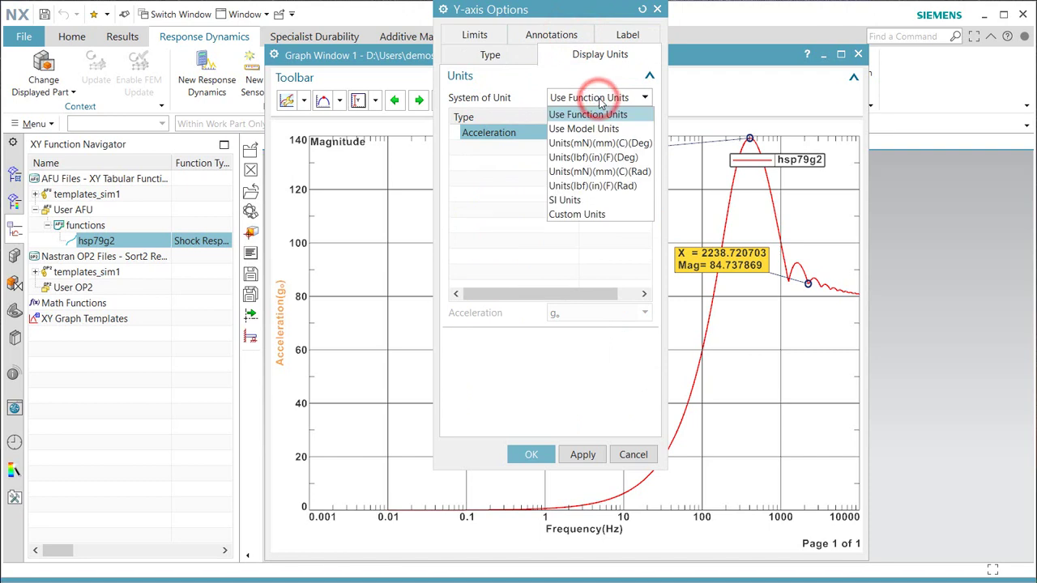
left_click(601, 214)
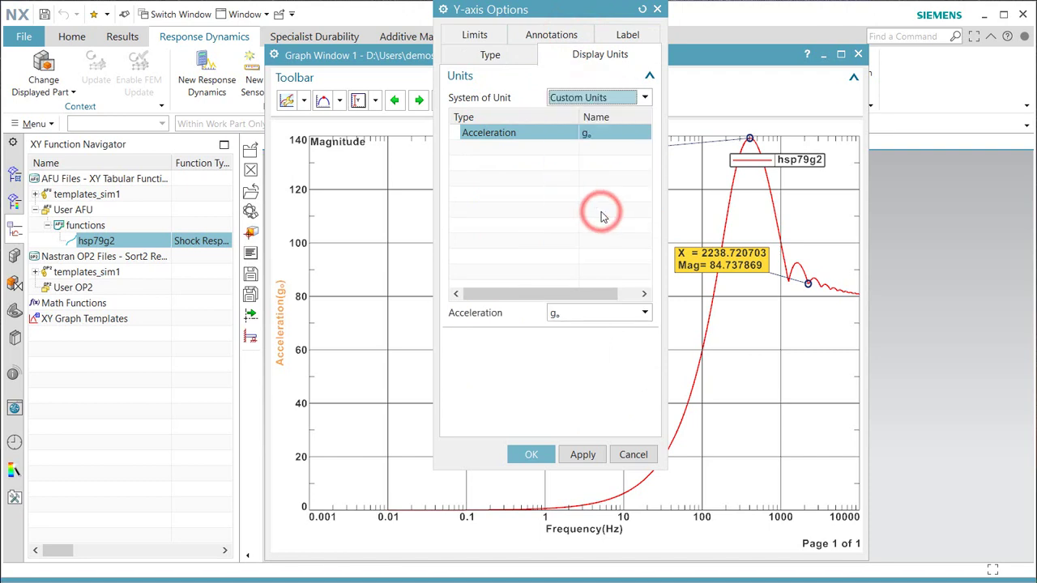
left_click(601, 314)
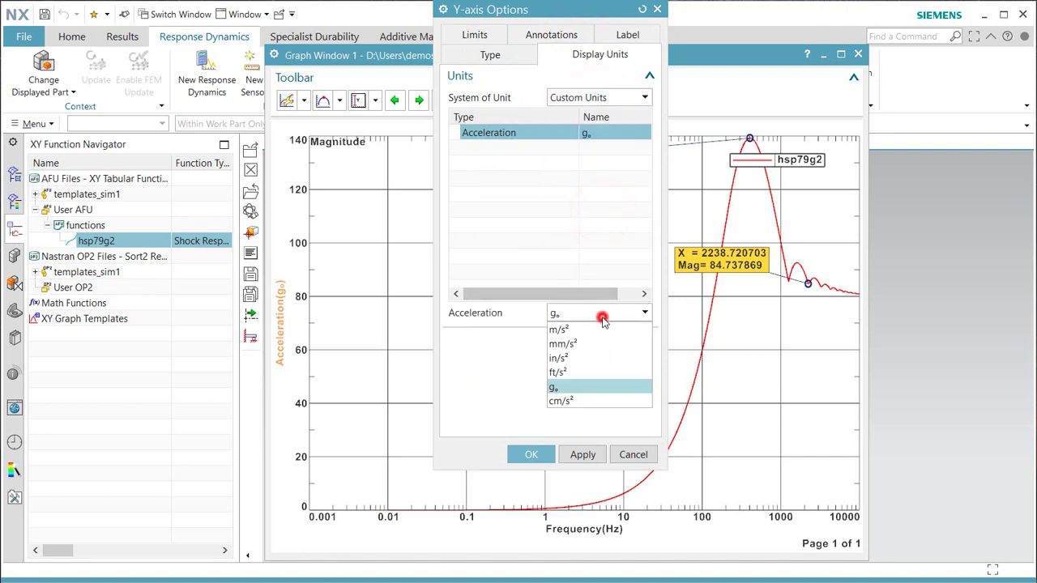
left_click(591, 358)
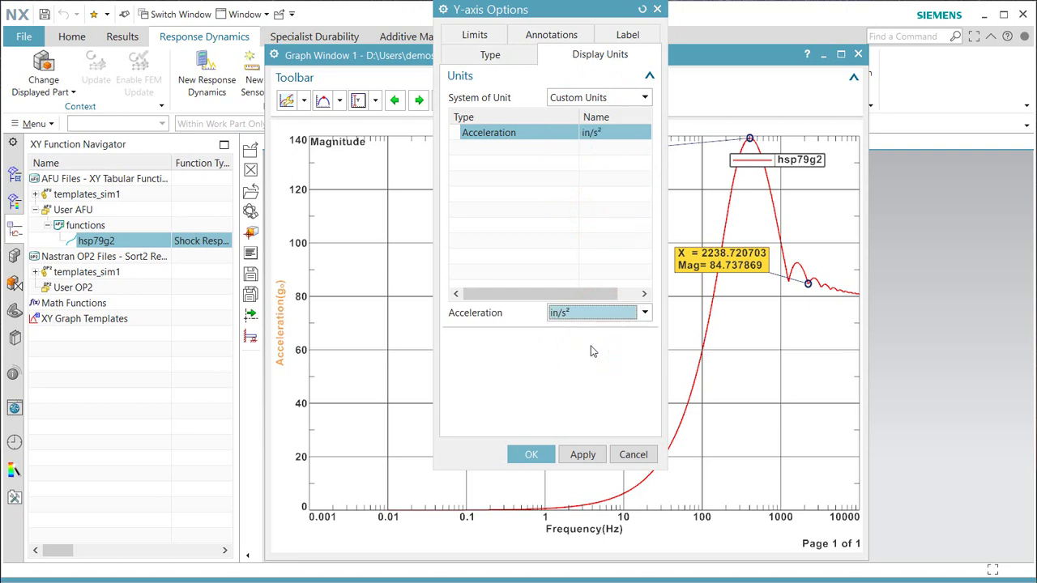
left_click(535, 452)
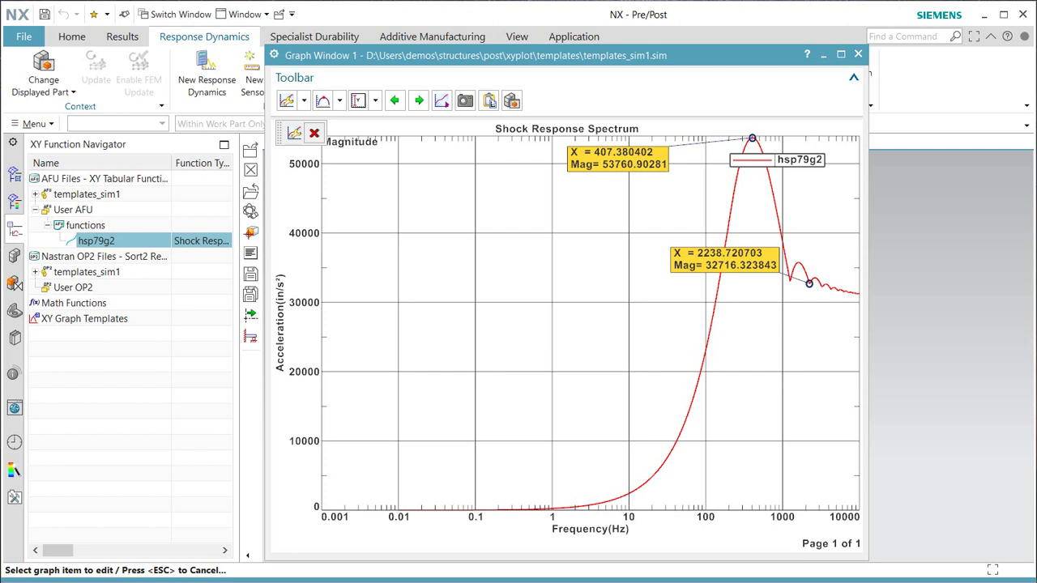
Step: Export the graph styles as an XY graph template named 'template'
left_click(303, 100)
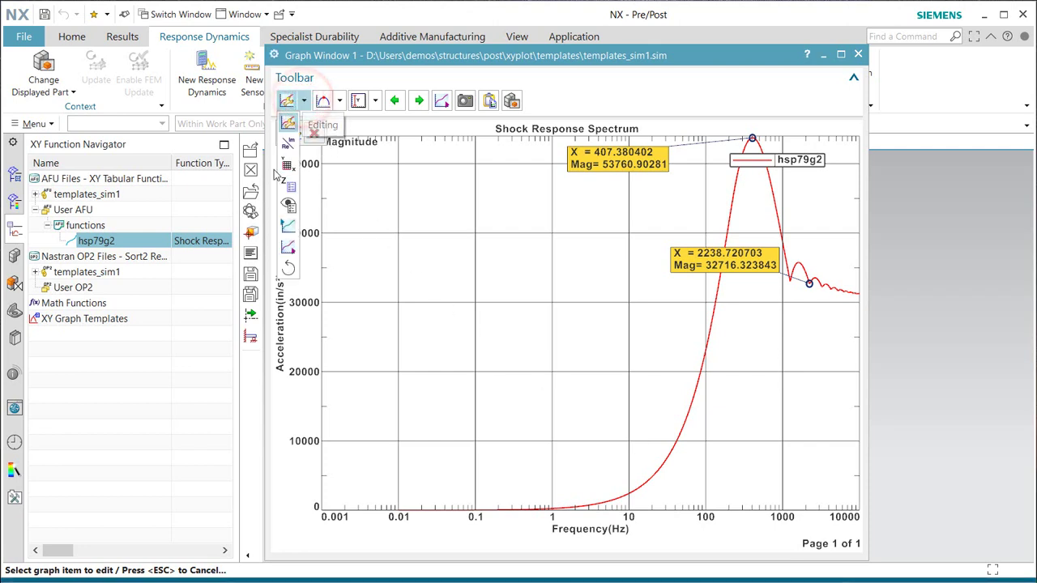
left_click(290, 251)
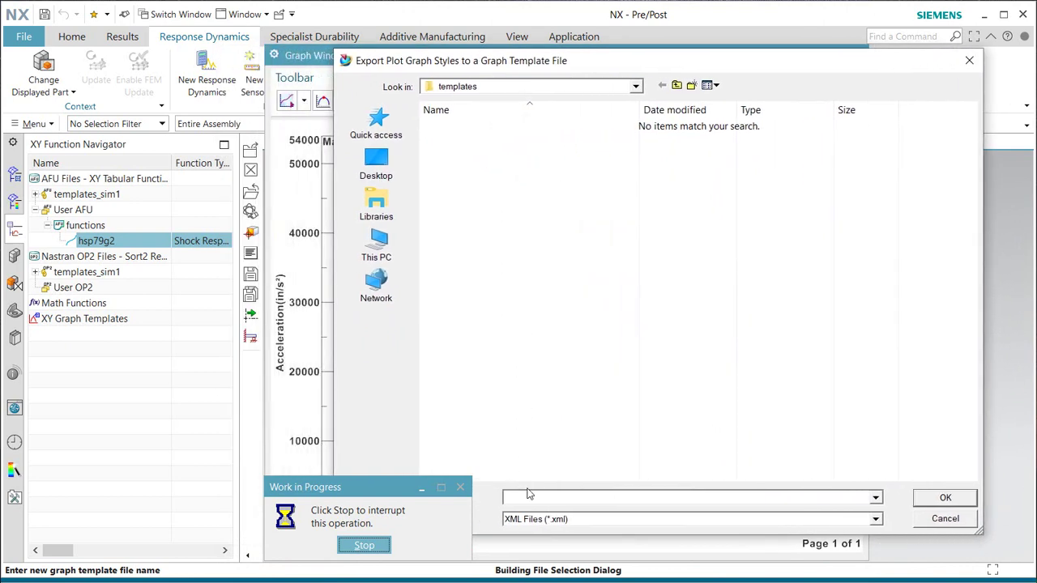
left_click(537, 496)
type("template")
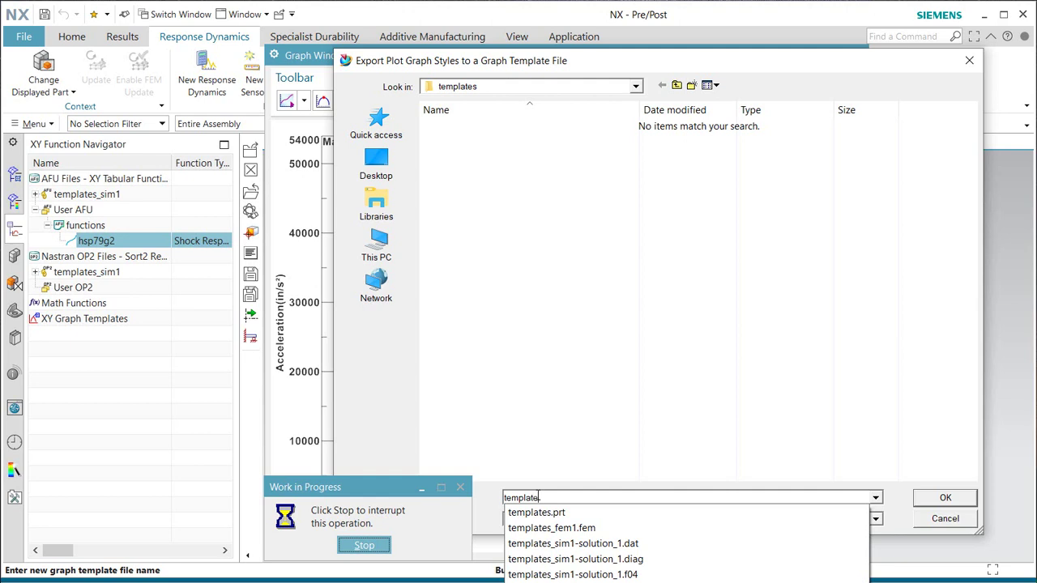
key("Return")
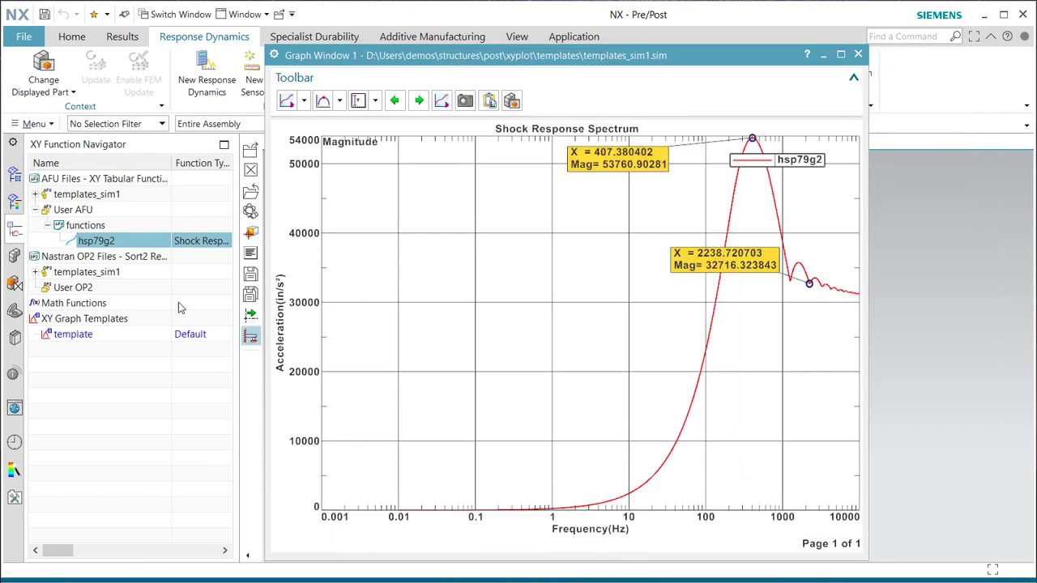
Step: Check the new template, close the graph window, and replot hsp79g2 in a new window
left_click(65, 338)
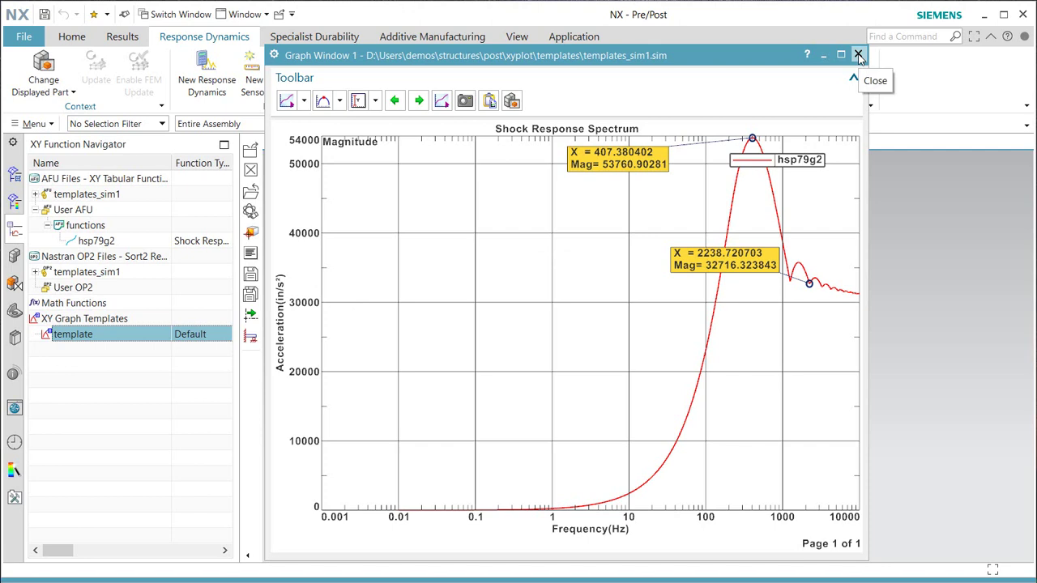
left_click(860, 55)
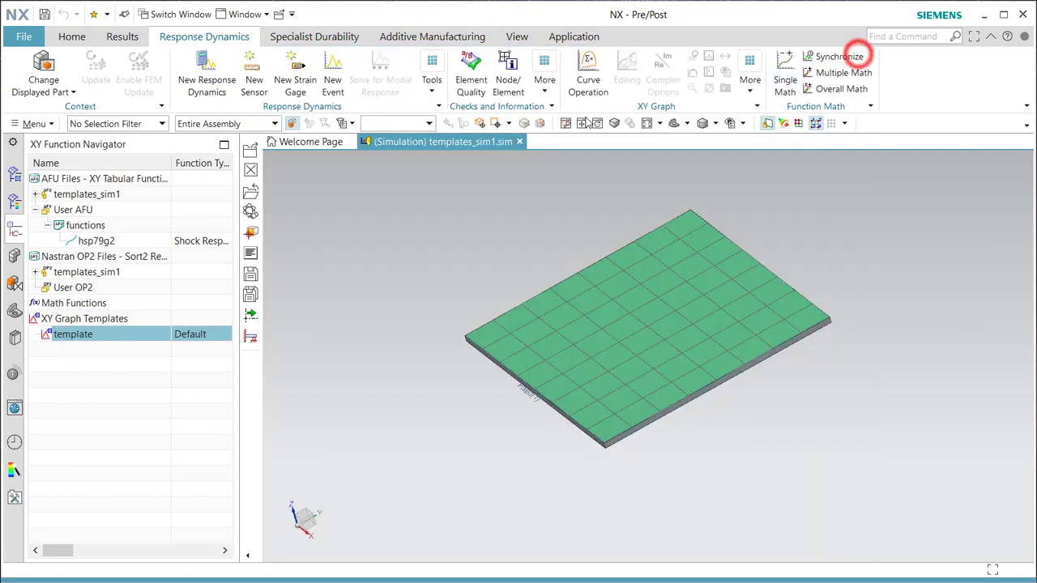
left_click(104, 243)
right_click(103, 243)
left_click(133, 246)
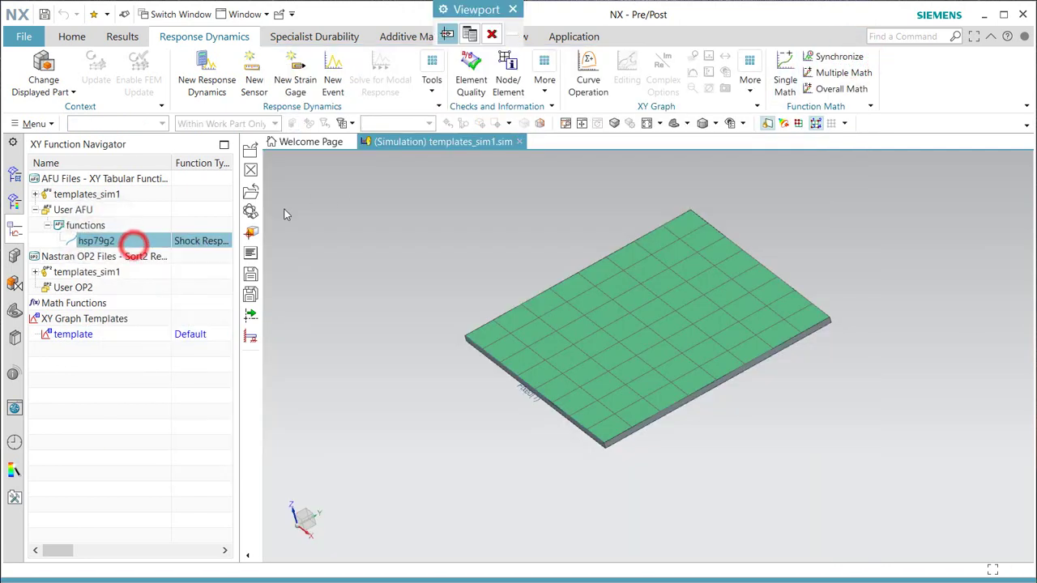
left_click(470, 34)
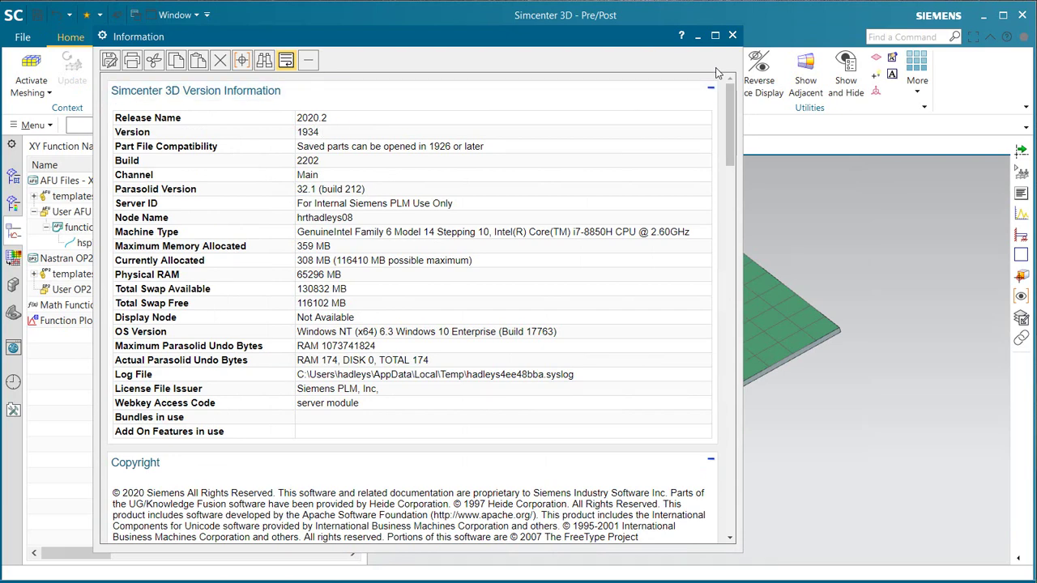
Step: Dismiss the Information dialog, plot hsp79g2 with Plot(XY) in a New Window, and enlarge it
left_click(732, 37)
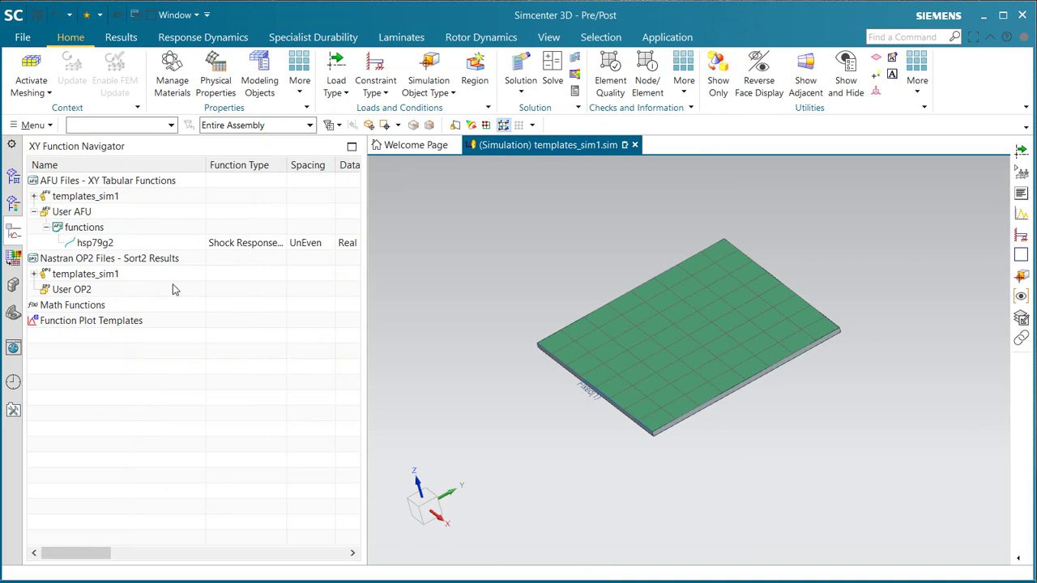
right_click(95, 244)
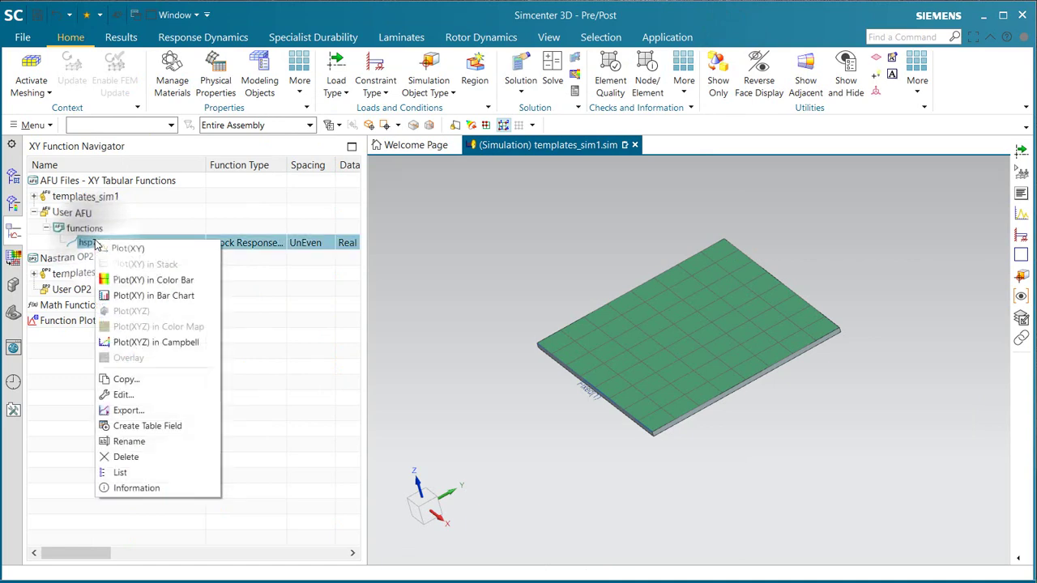
left_click(117, 245)
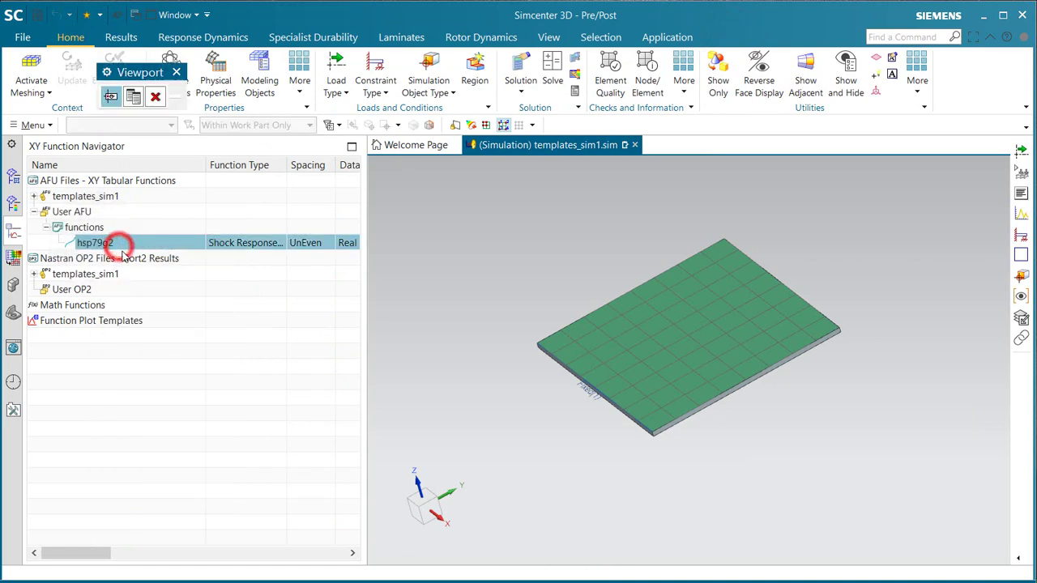
left_click(133, 96)
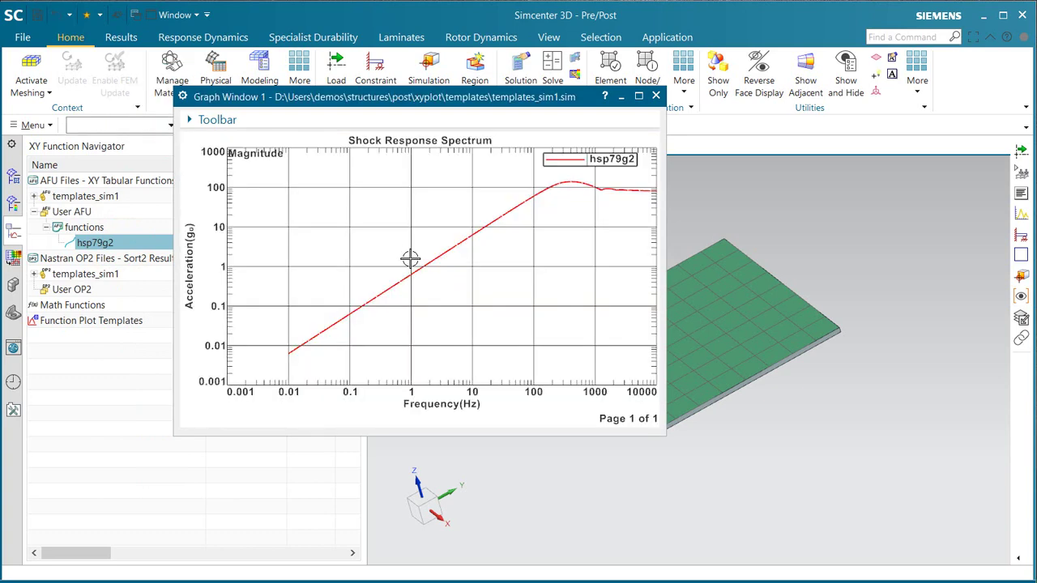
left_click_drag(661, 433, 697, 509)
Step: Set the y-axis type to Linear
right_click(192, 303)
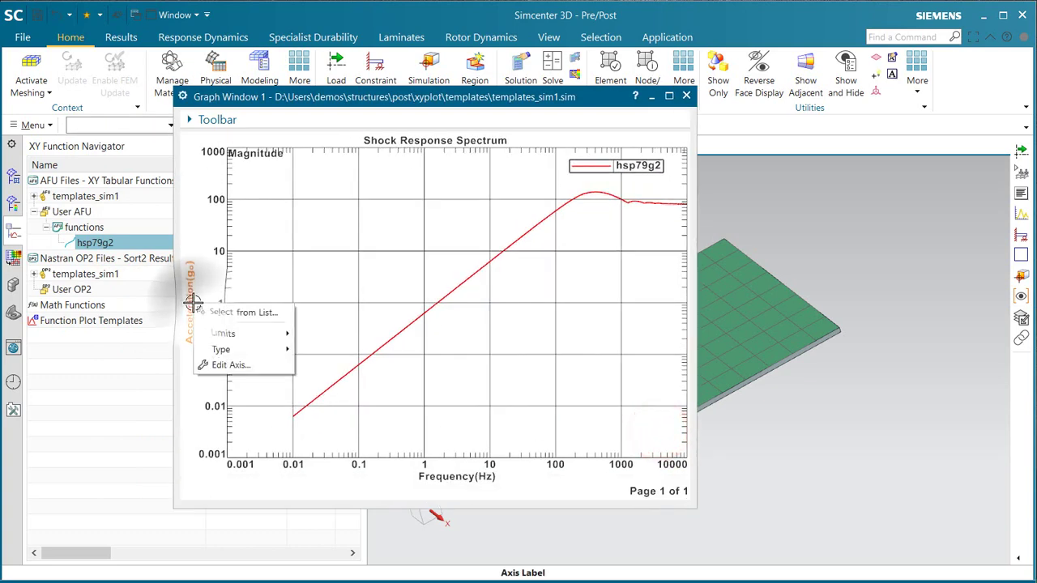
mouse_move(241, 342)
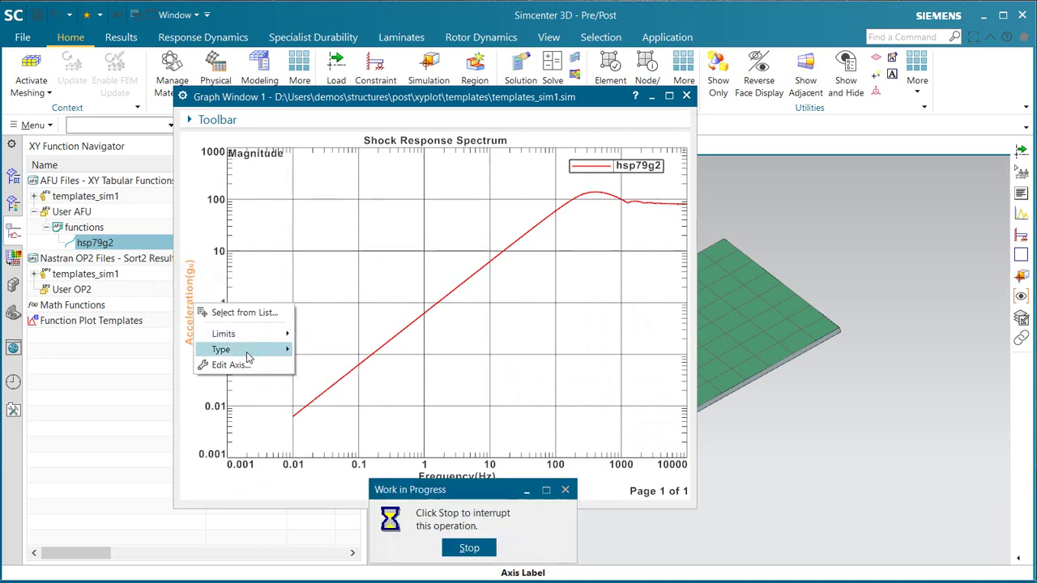
mouse_move(276, 349)
left_click(324, 366)
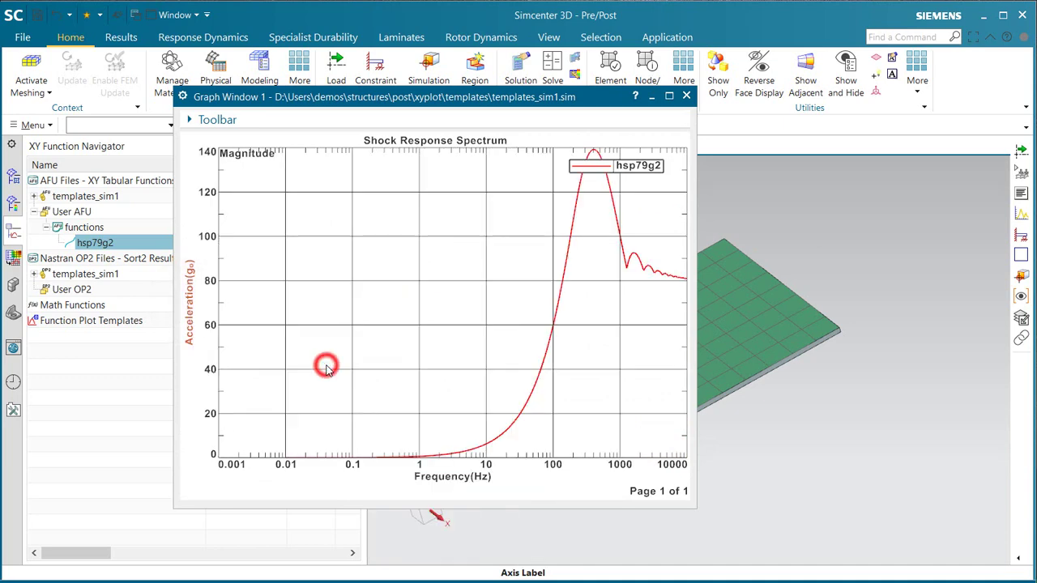
Step: Set the y-axis display units to Custom Units with acceleration in in/s²
right_click(190, 296)
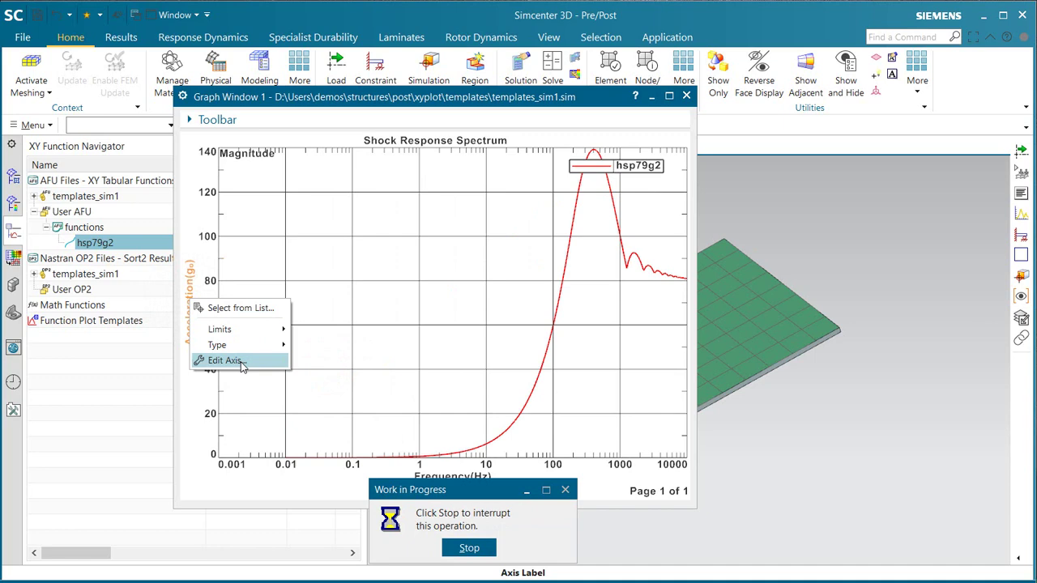
left_click(235, 362)
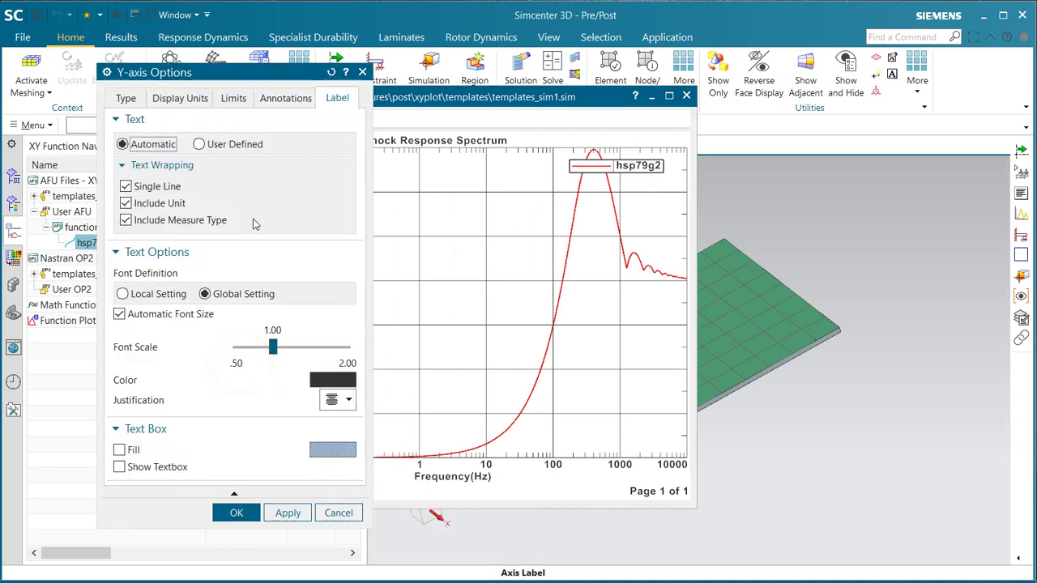
left_click(193, 98)
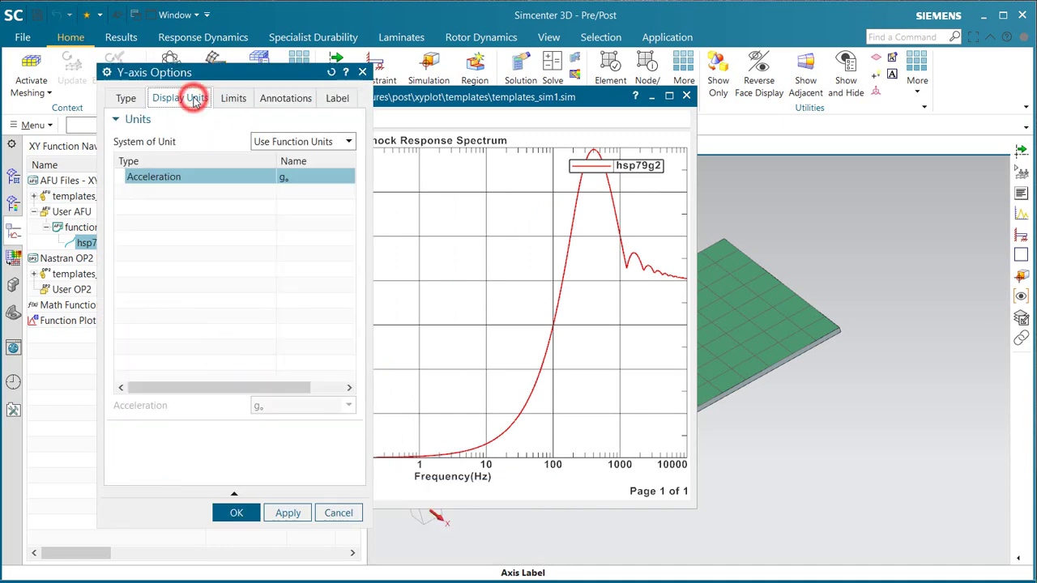
left_click(298, 143)
left_click(301, 197)
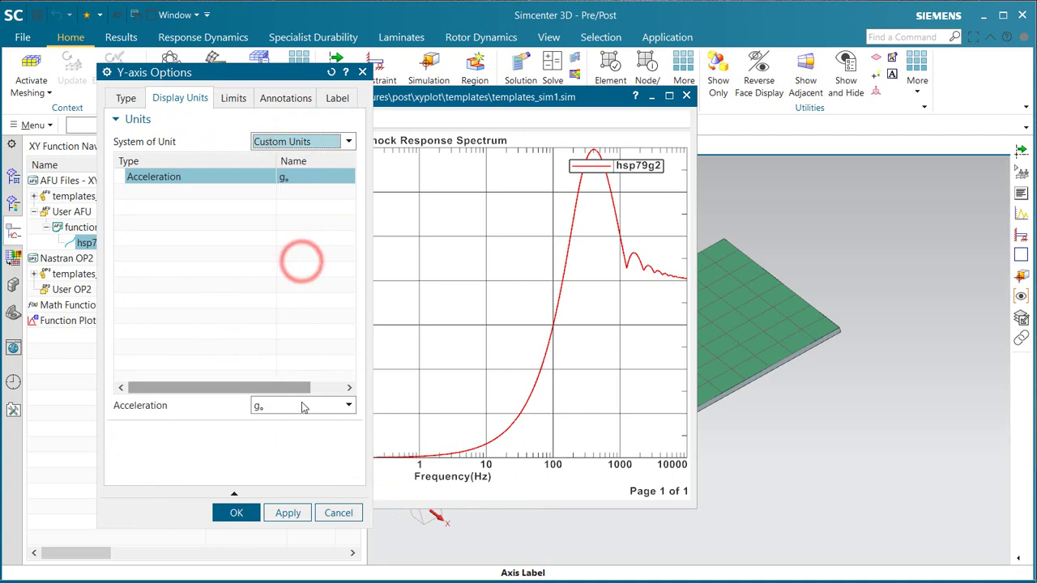
left_click(301, 405)
left_click(295, 452)
left_click(236, 513)
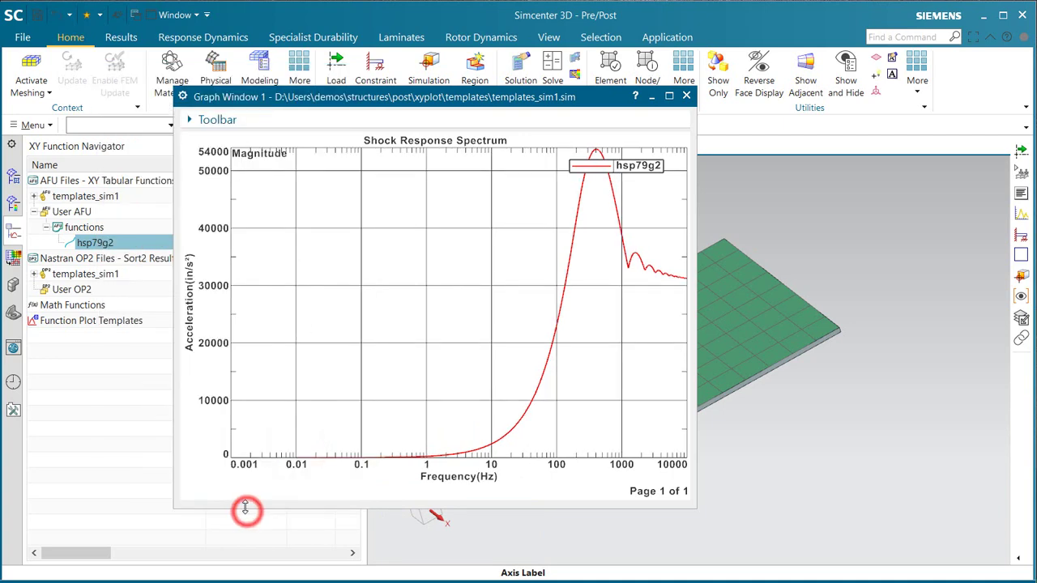
Step: Save the graph settings to a user template named t2
right_click(215, 185)
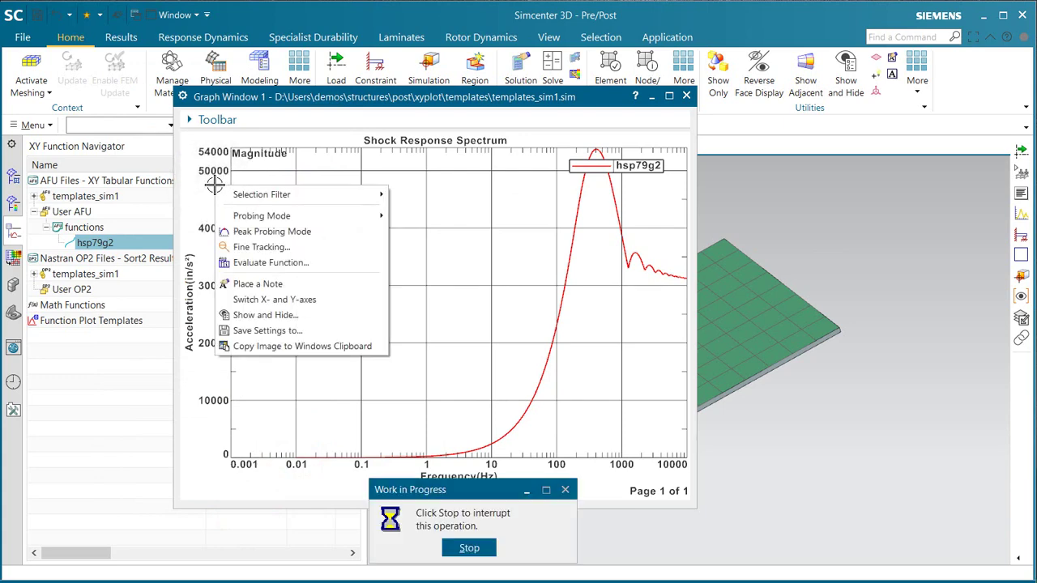
left_click(208, 120)
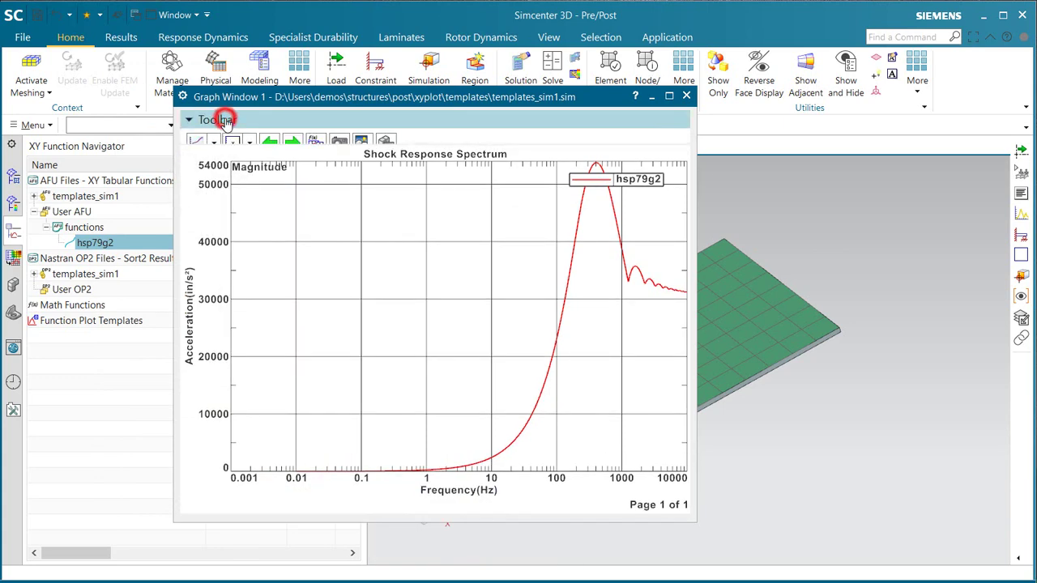
left_click(216, 141)
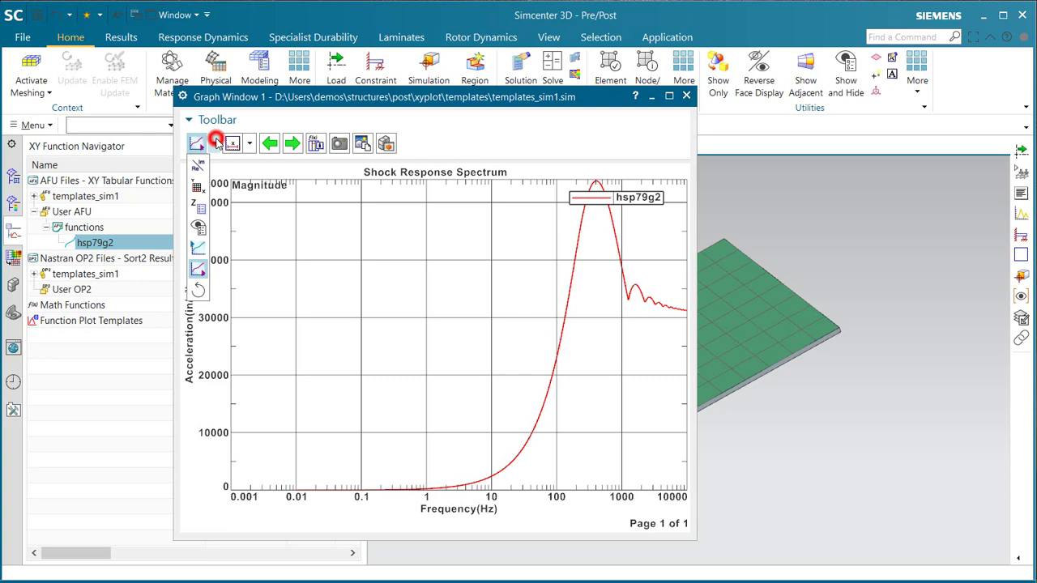
left_click(199, 271)
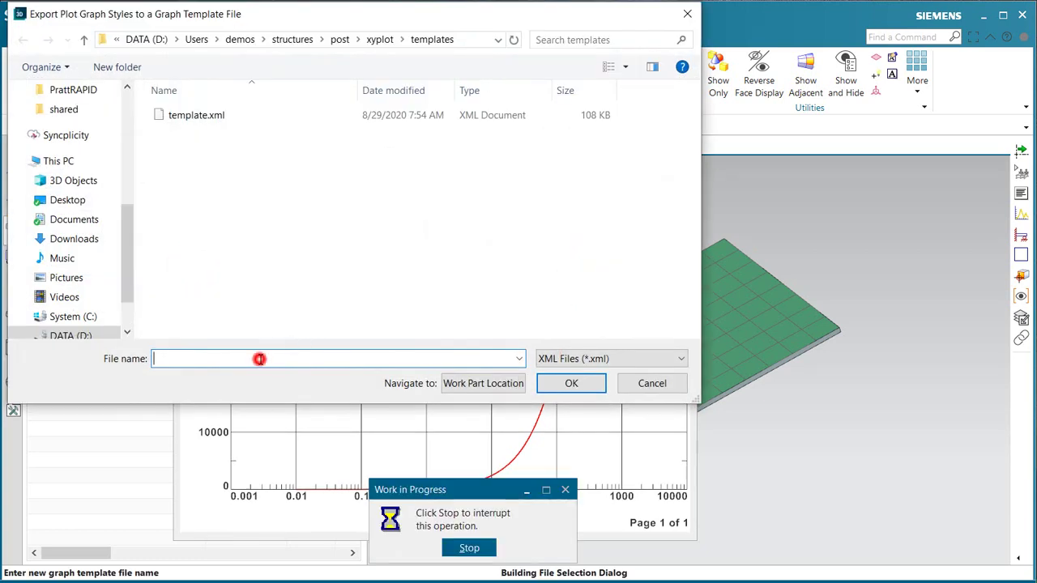
left_click(259, 359)
left_click(588, 384)
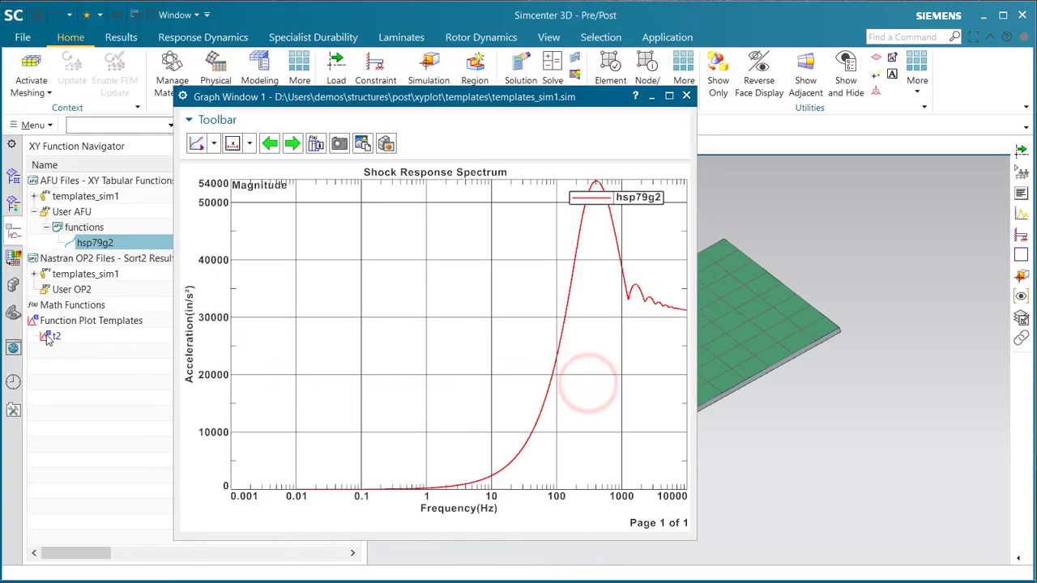
Step: Close the graph window and replot hsp79g2 with Plot(XY) in a New Window
left_click(686, 96)
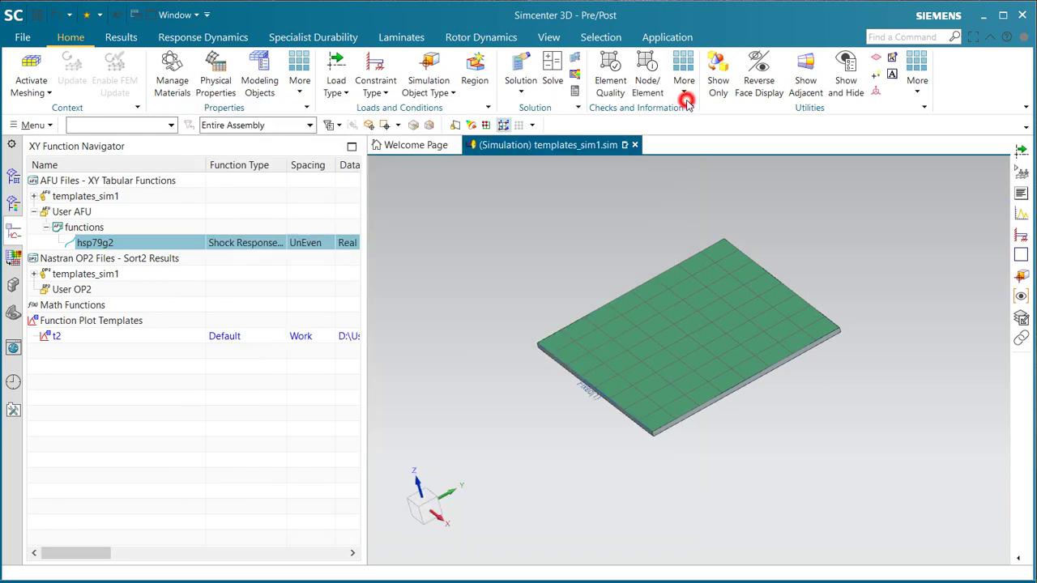
right_click(96, 245)
left_click(123, 253)
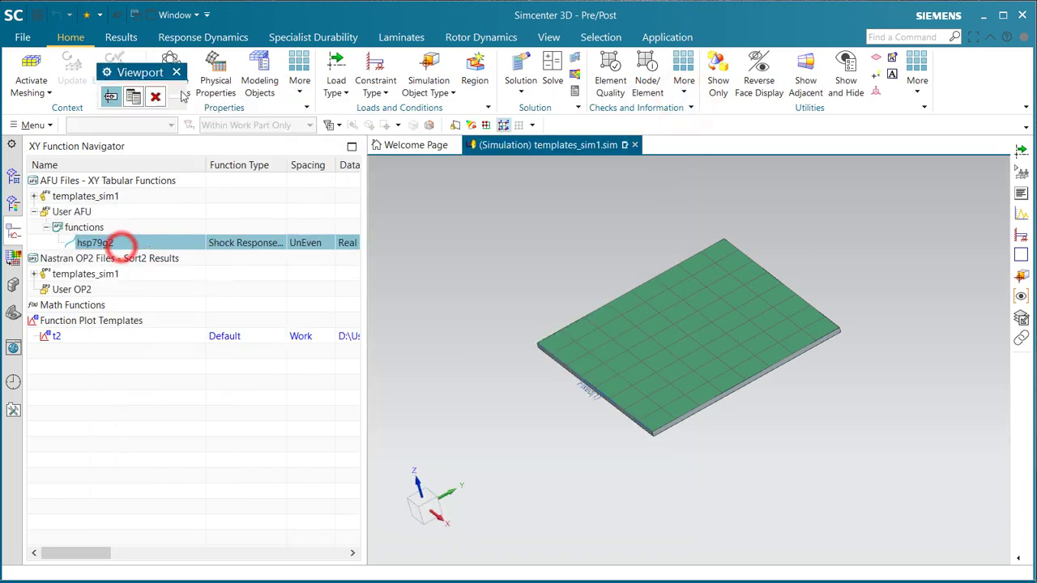
left_click(132, 97)
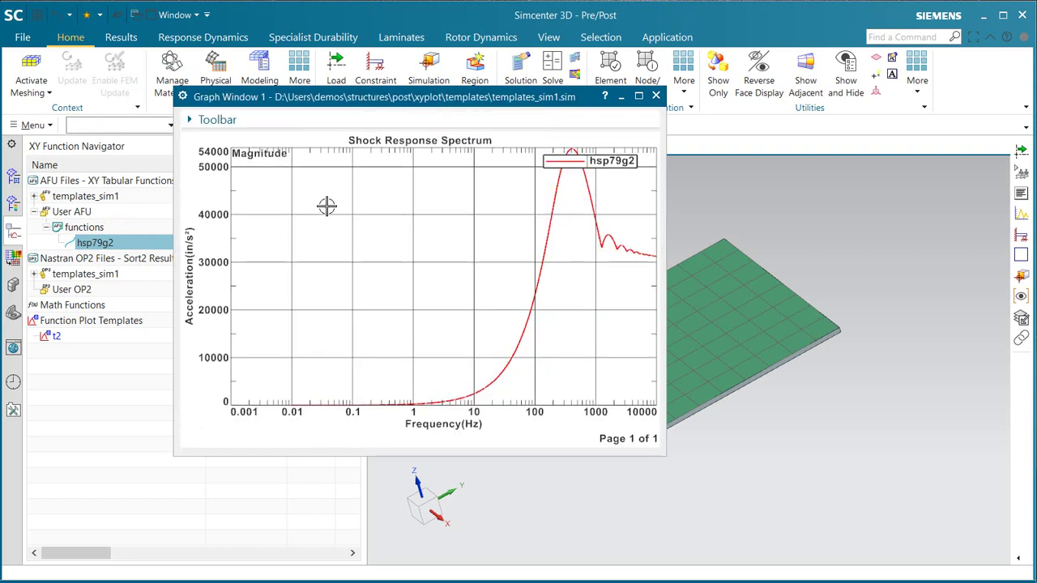